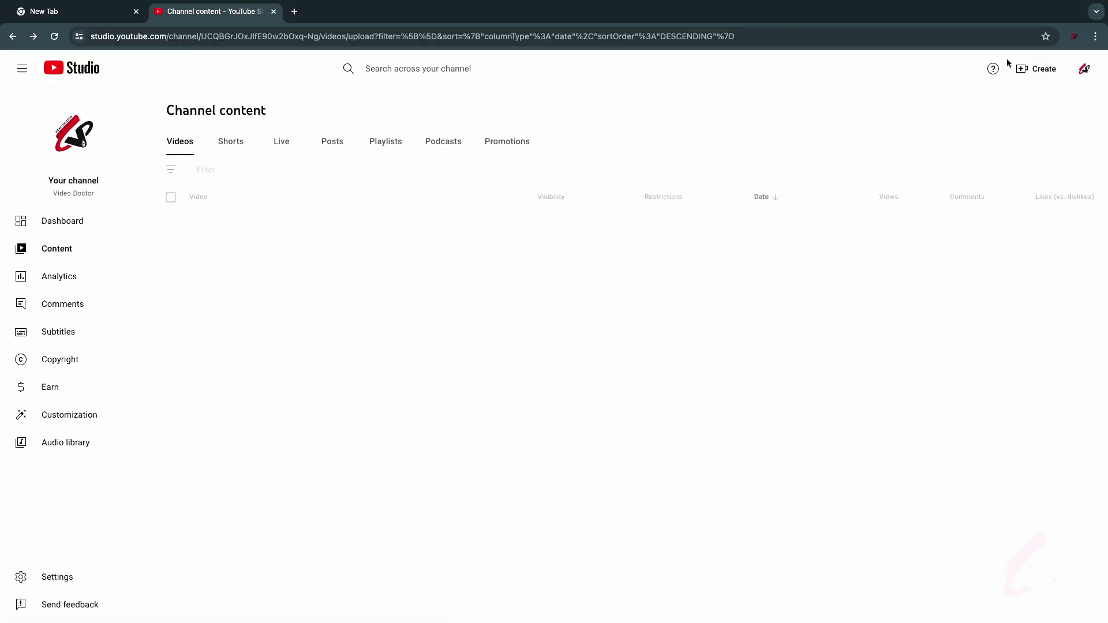
- Start setting up a live stream to go live right now using the built-in webcam stream type
{"action": "left_click", "coordinate": [1032, 74]}
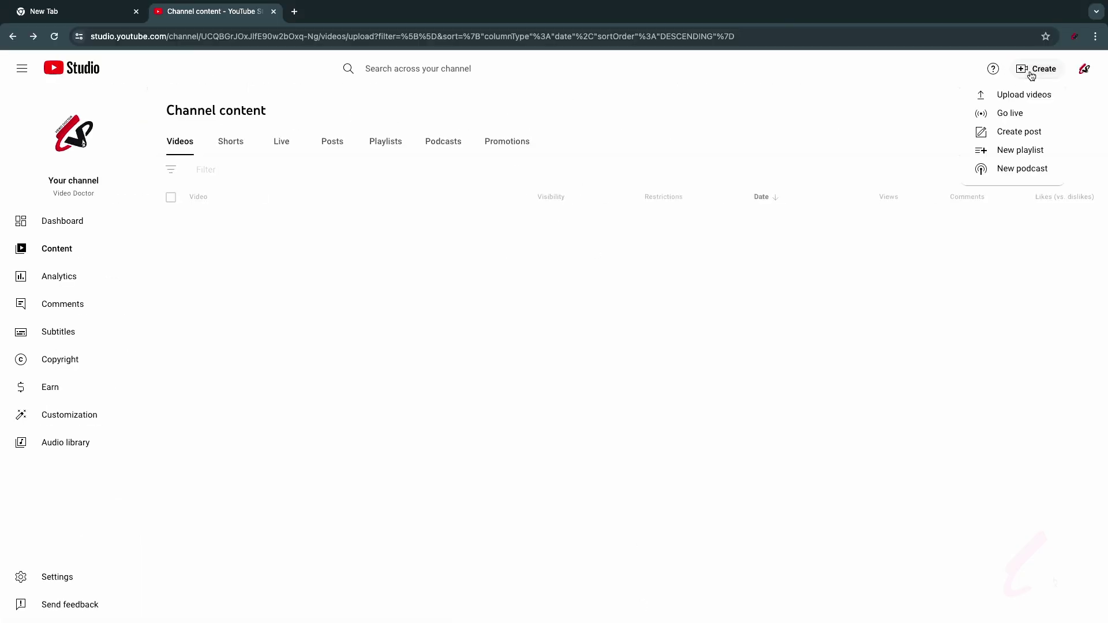
{"action": "left_click", "coordinate": [1024, 112]}
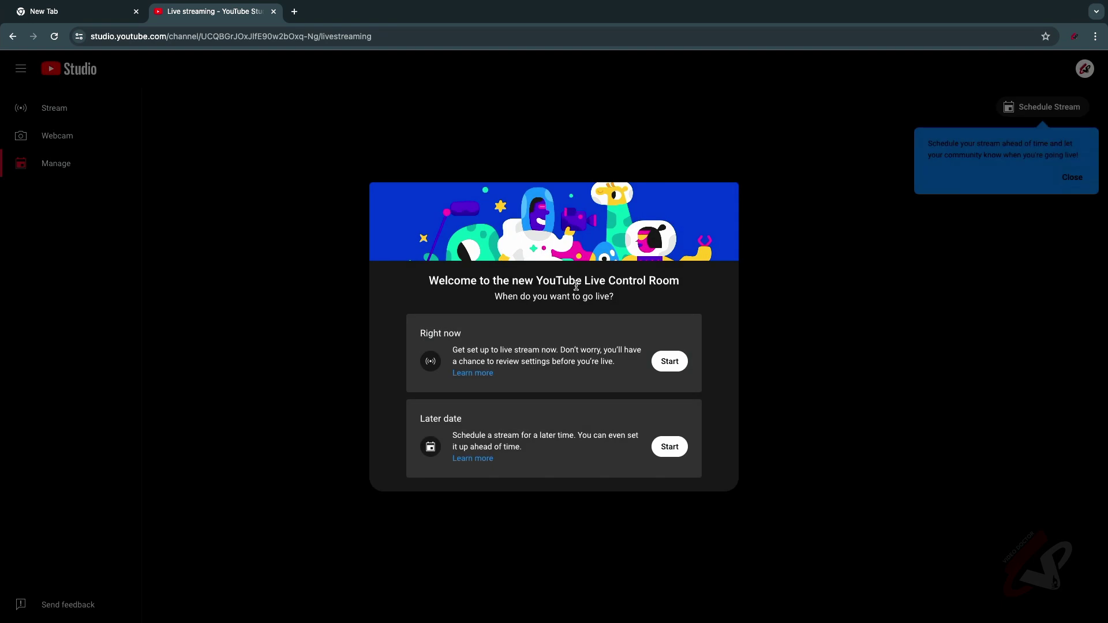
{"action": "left_click", "coordinate": [670, 361]}
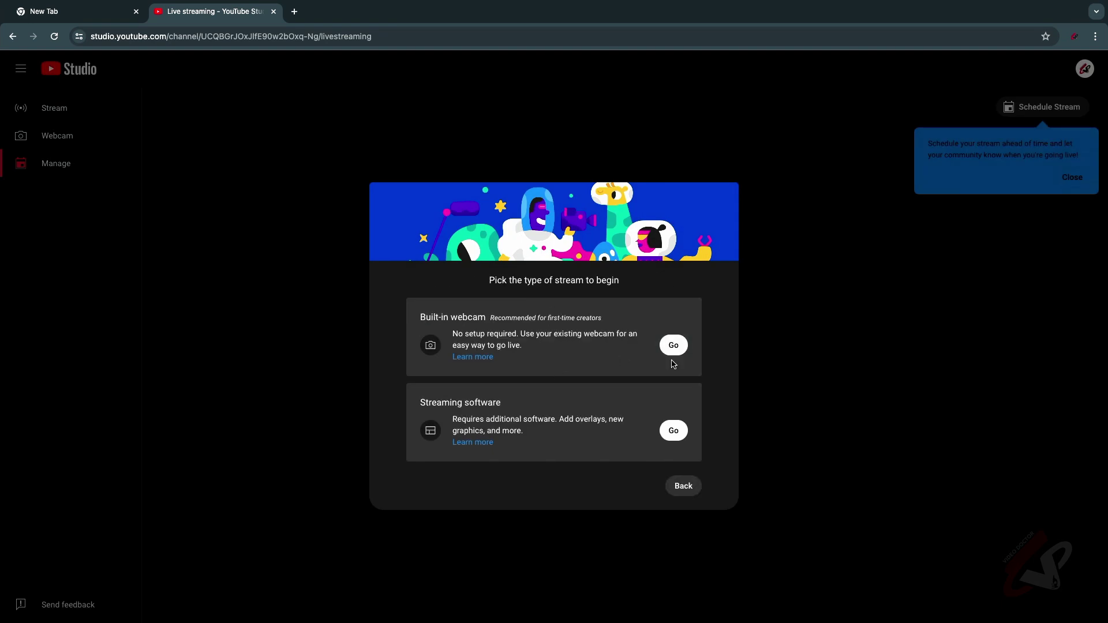
{"action": "left_click", "coordinate": [674, 347]}
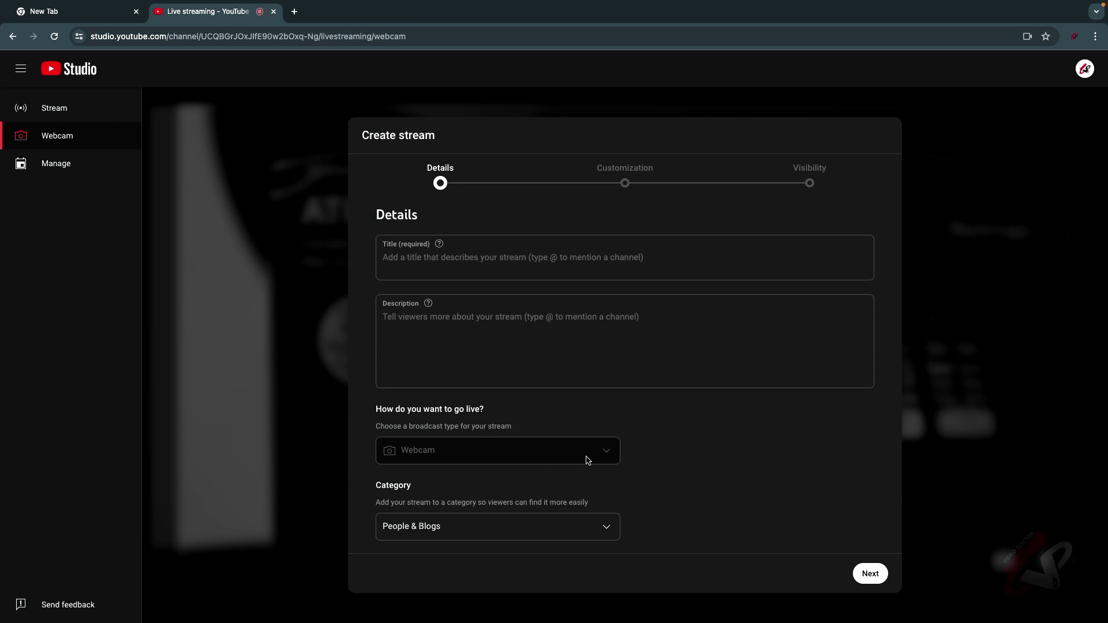
- Enter "Test" as both the title and the description of the new stream
{"action": "left_click", "coordinate": [656, 272]}
{"action": "type", "text": "Test"}
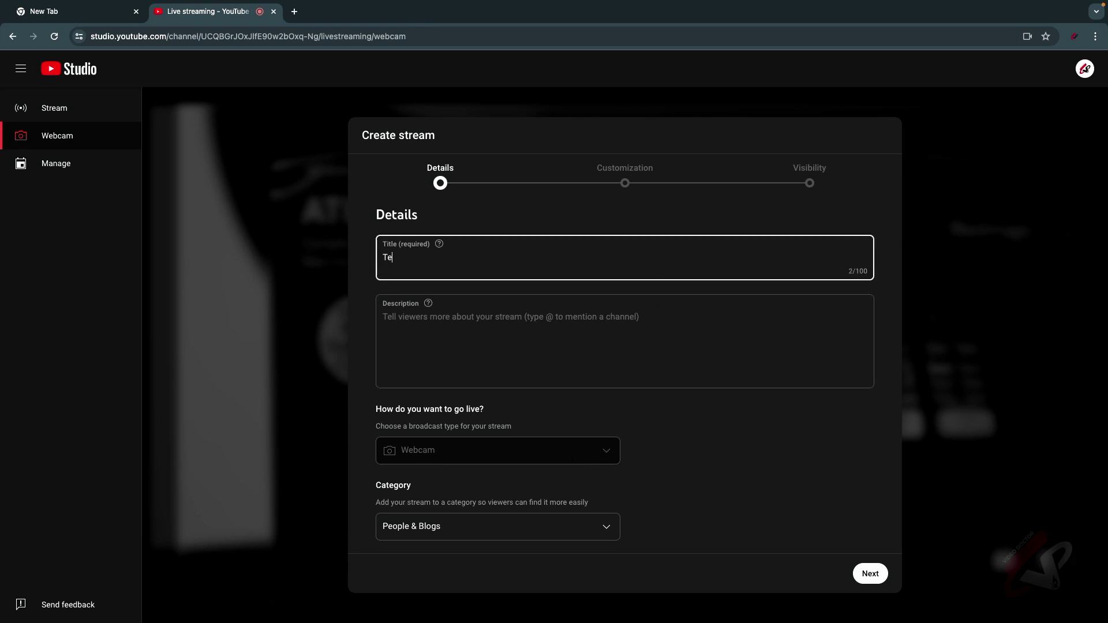
{"action": "left_click", "coordinate": [626, 315]}
{"action": "type", "text": "Y"}
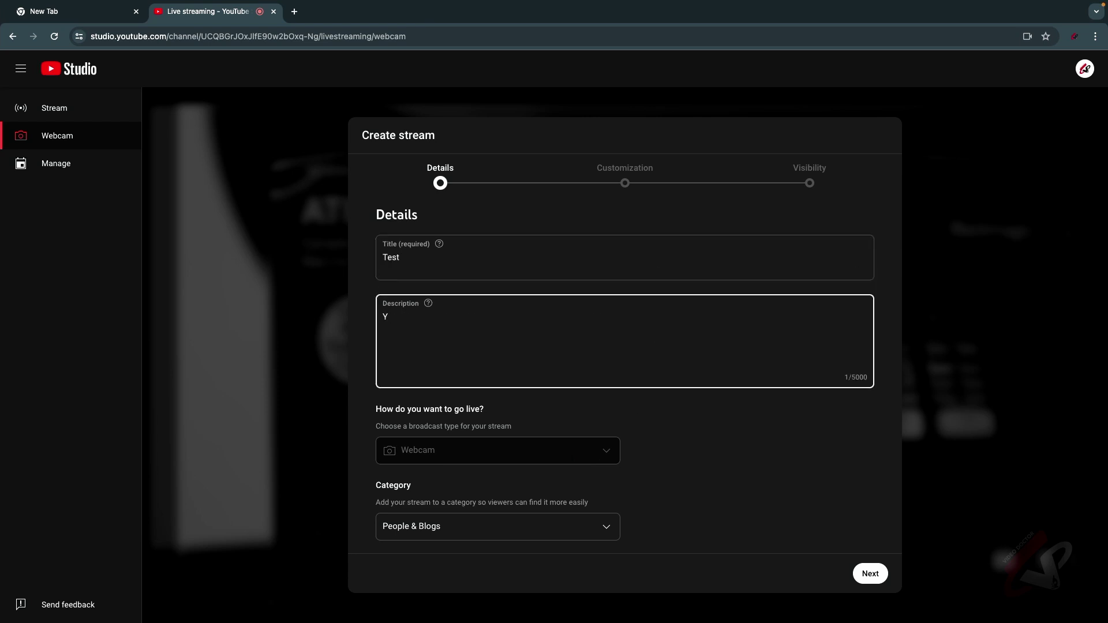
{"action": "key", "text": "BackSpace"}
{"action": "type", "text": "Test"}
{"action": "left_click", "coordinate": [869, 574]}
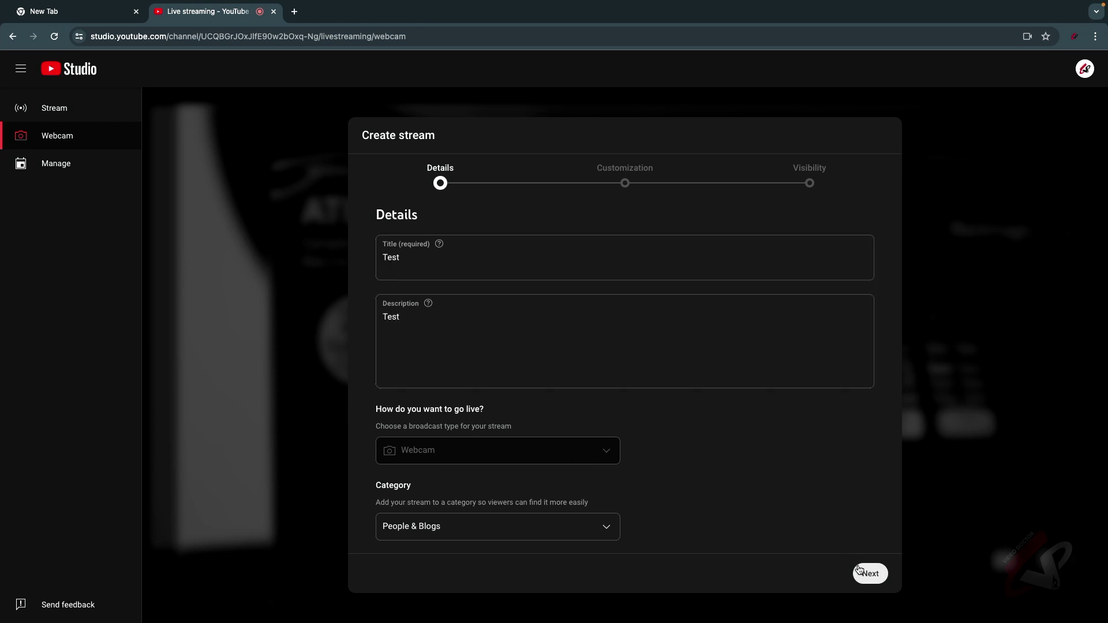
- Mark the stream as not made for kids and finish creating it with Private visibility
{"action": "left_click", "coordinate": [452, 454]}
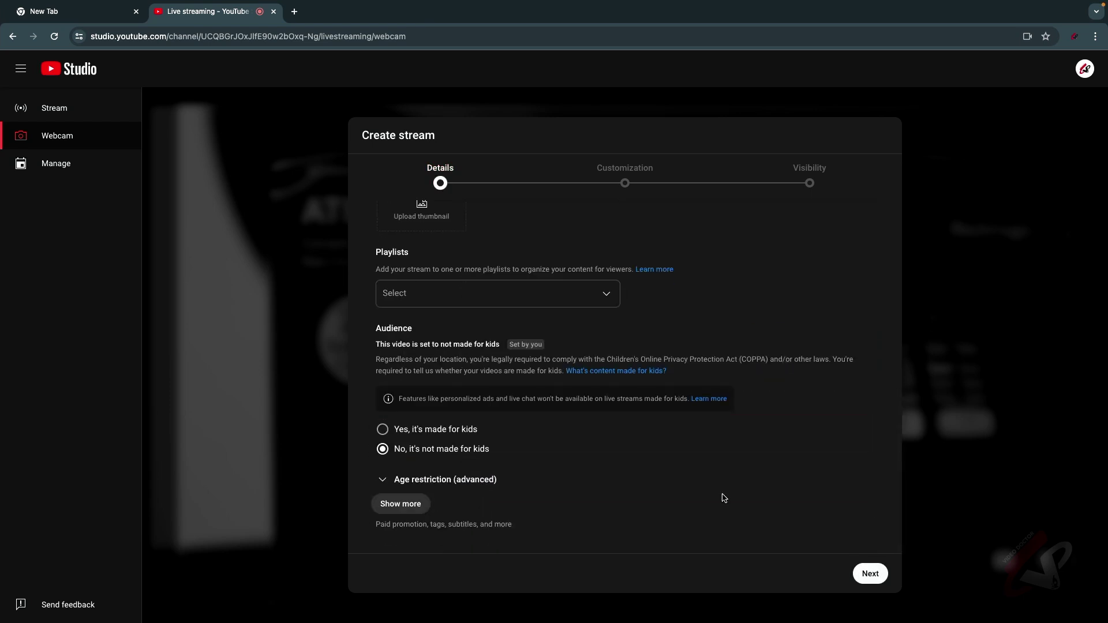
{"action": "left_click", "coordinate": [862, 573]}
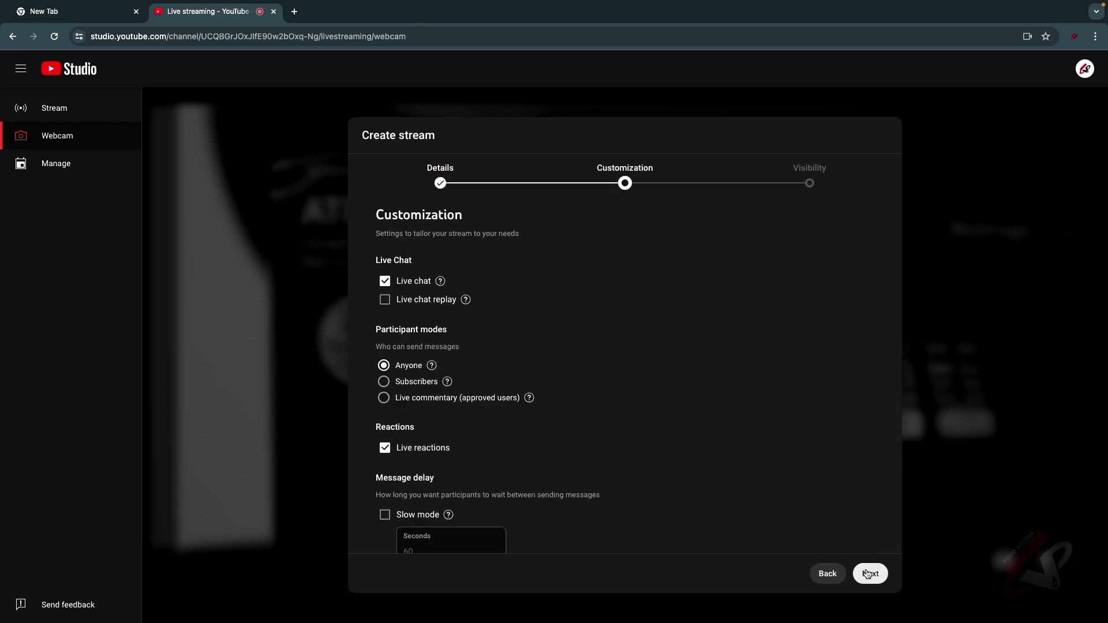
{"action": "left_click", "coordinate": [867, 573]}
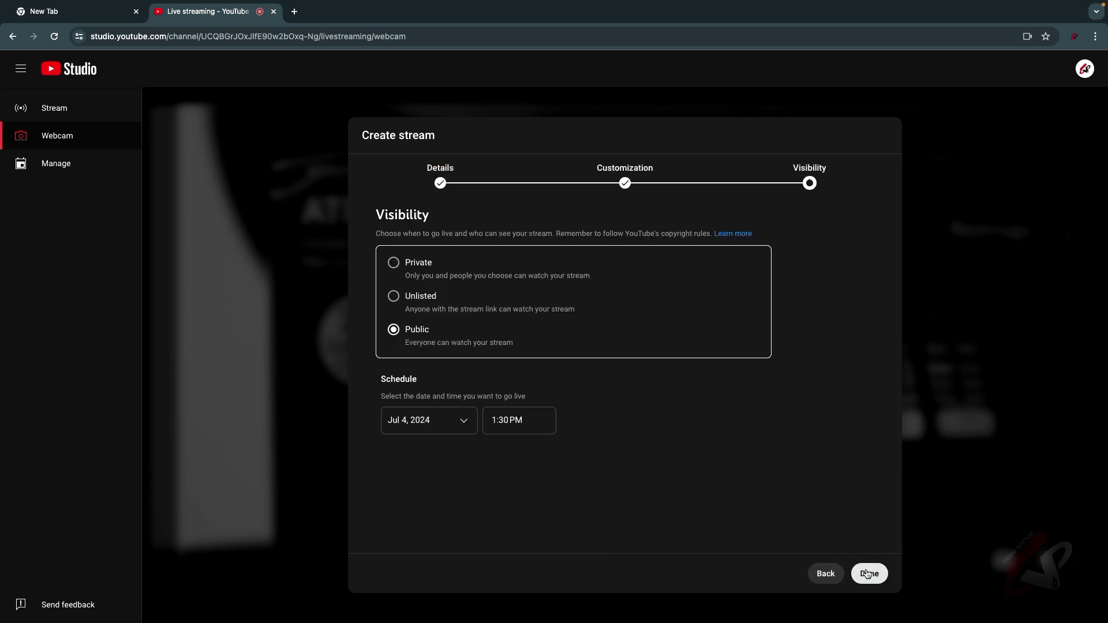
{"action": "left_click", "coordinate": [409, 266]}
{"action": "left_click", "coordinate": [870, 574]}
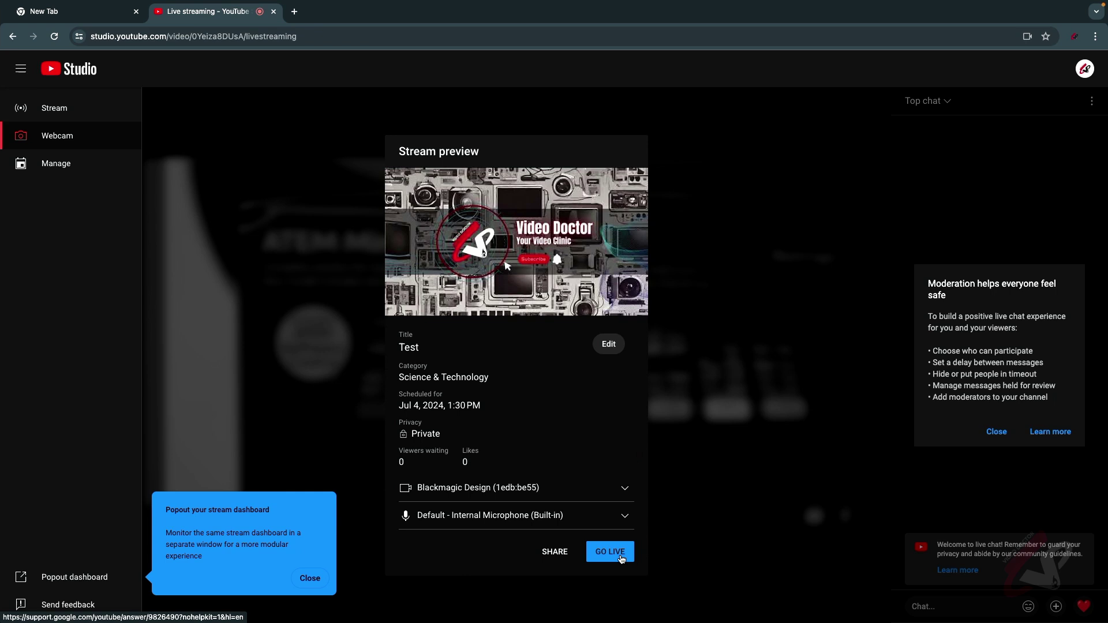
- Choose Blackmagic Design (1edb:be55) as the stream's camera, dismiss the popout dashboard tip, and go live
{"action": "left_click", "coordinate": [526, 493]}
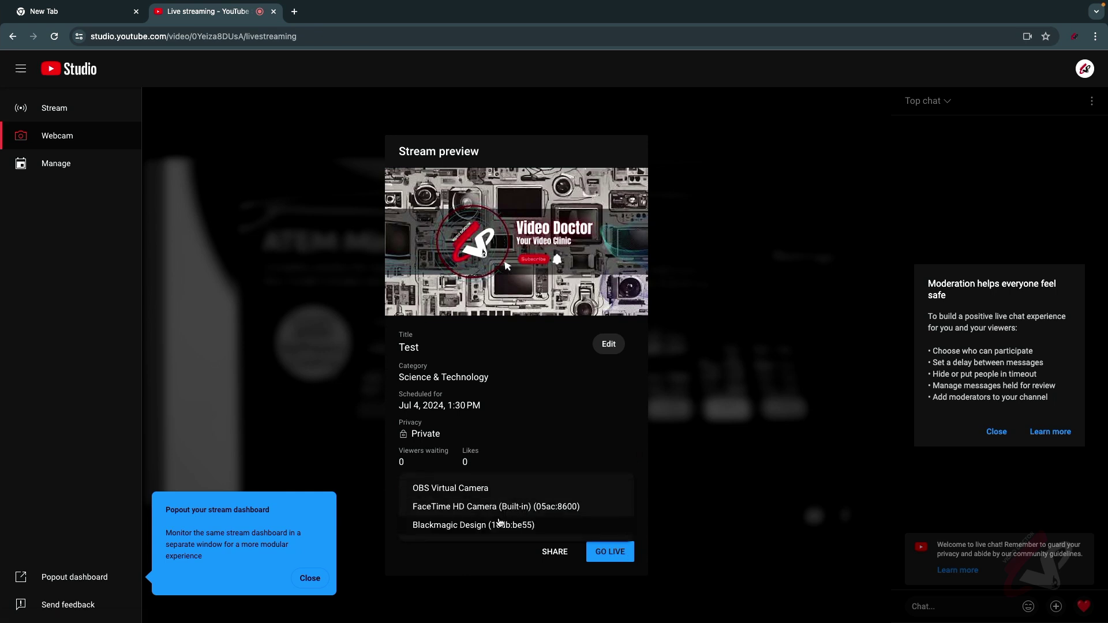
{"action": "left_click", "coordinate": [308, 581]}
{"action": "left_click", "coordinate": [497, 497]}
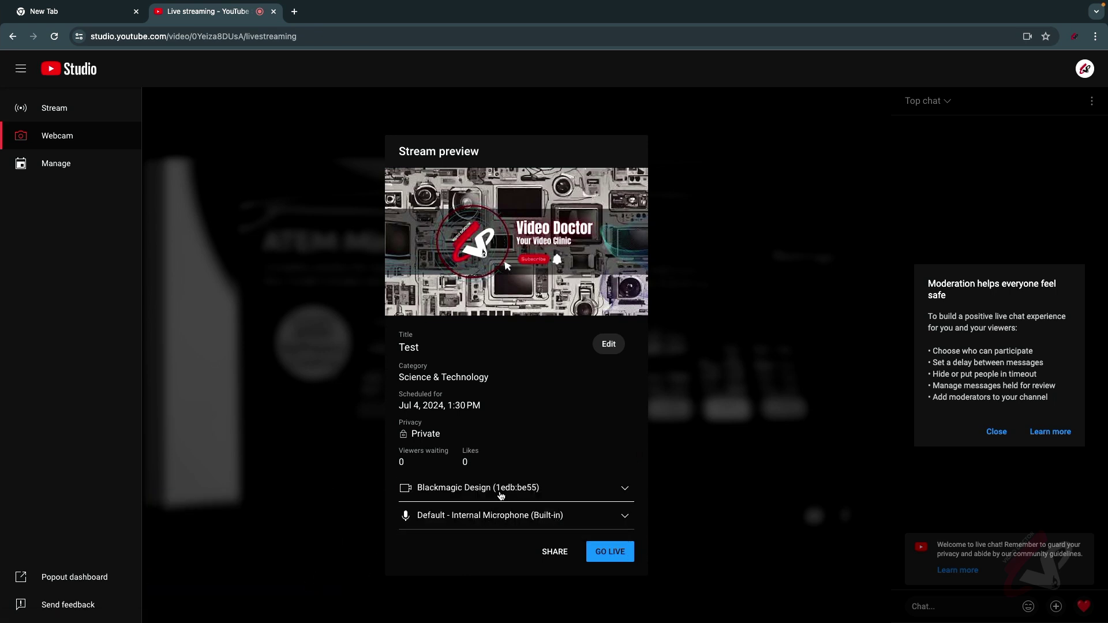
{"action": "left_click", "coordinate": [499, 527]}
{"action": "left_click", "coordinate": [626, 554]}
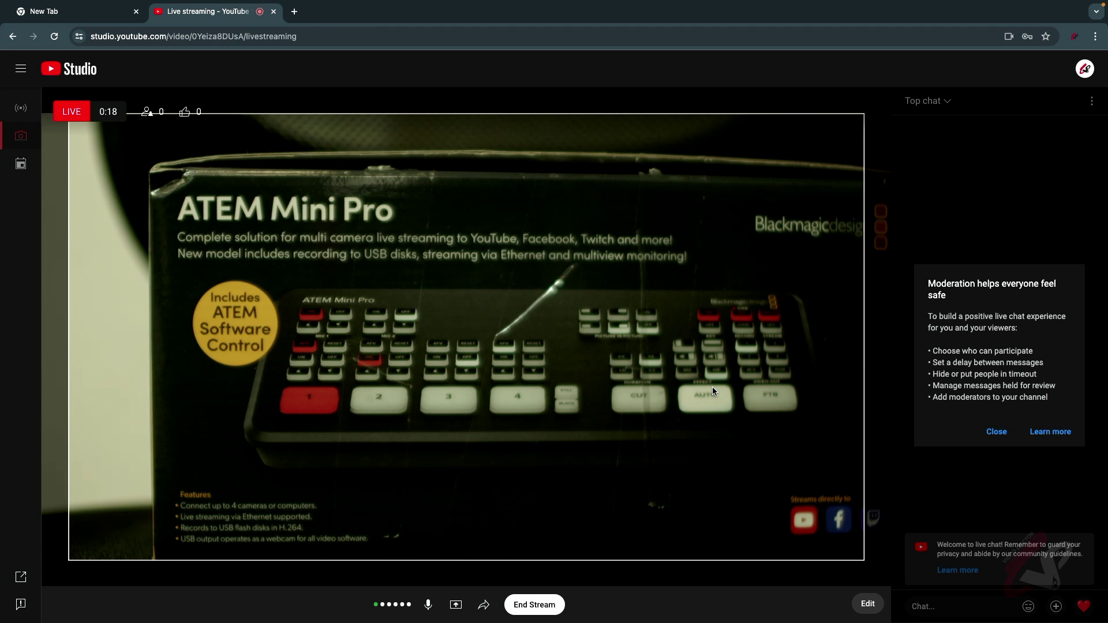
- End the running live stream and confirm stopping it
{"action": "left_click", "coordinate": [539, 606]}
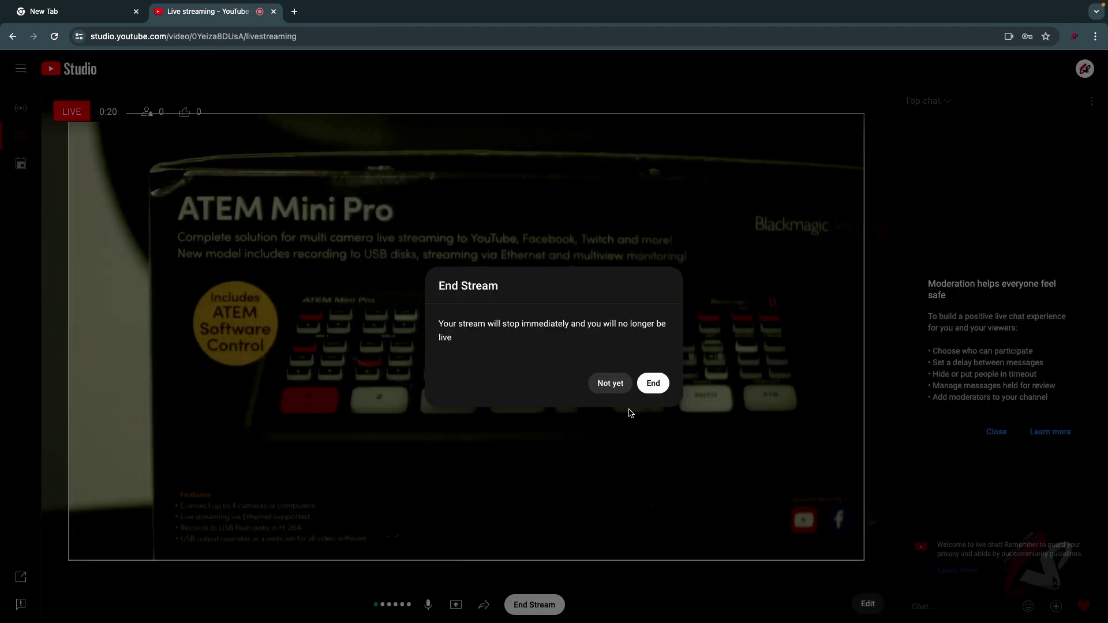
{"action": "left_click", "coordinate": [653, 385]}
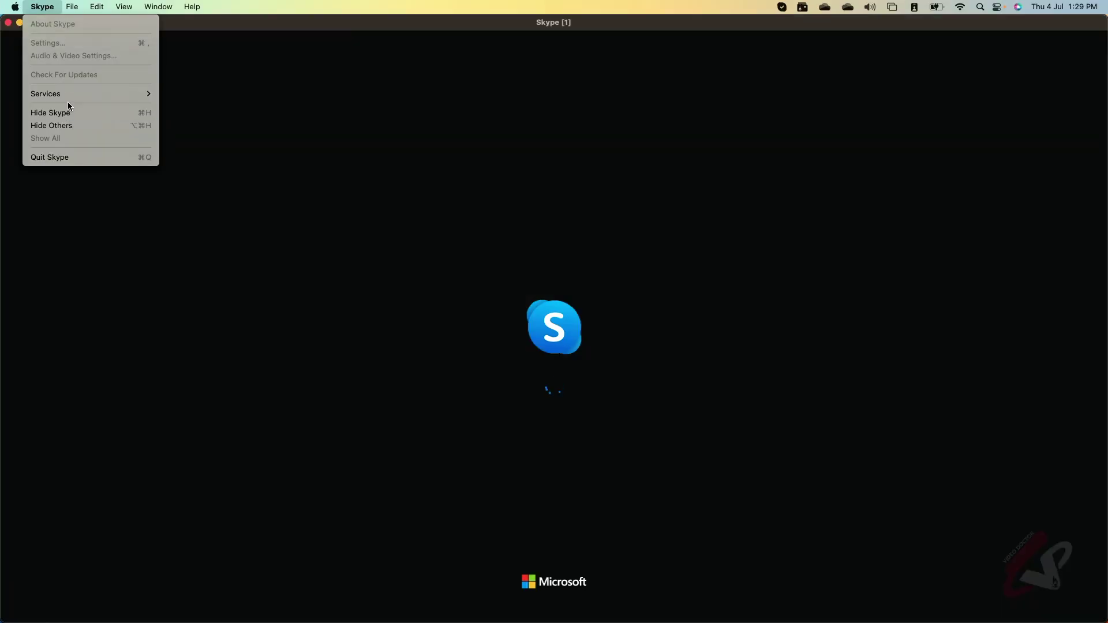
- Switch to Skype, open its Audio & Video settings, and move the settings window higher on the screen
{"action": "left_click", "coordinate": [215, 109]}
{"action": "left_click", "coordinate": [42, 6]}
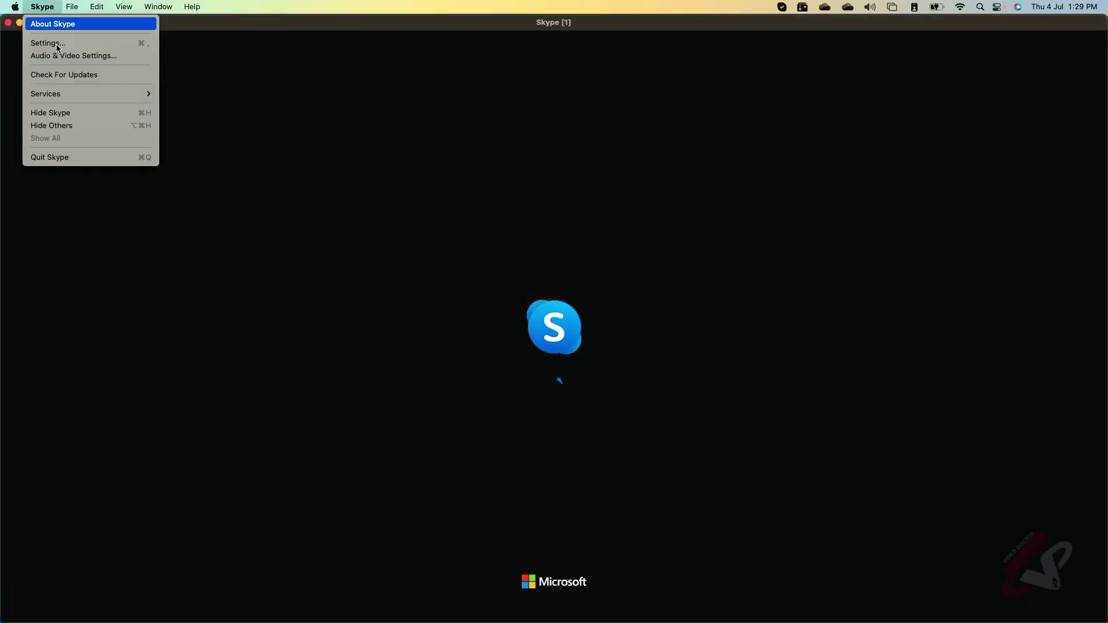
{"action": "left_click", "coordinate": [65, 56]}
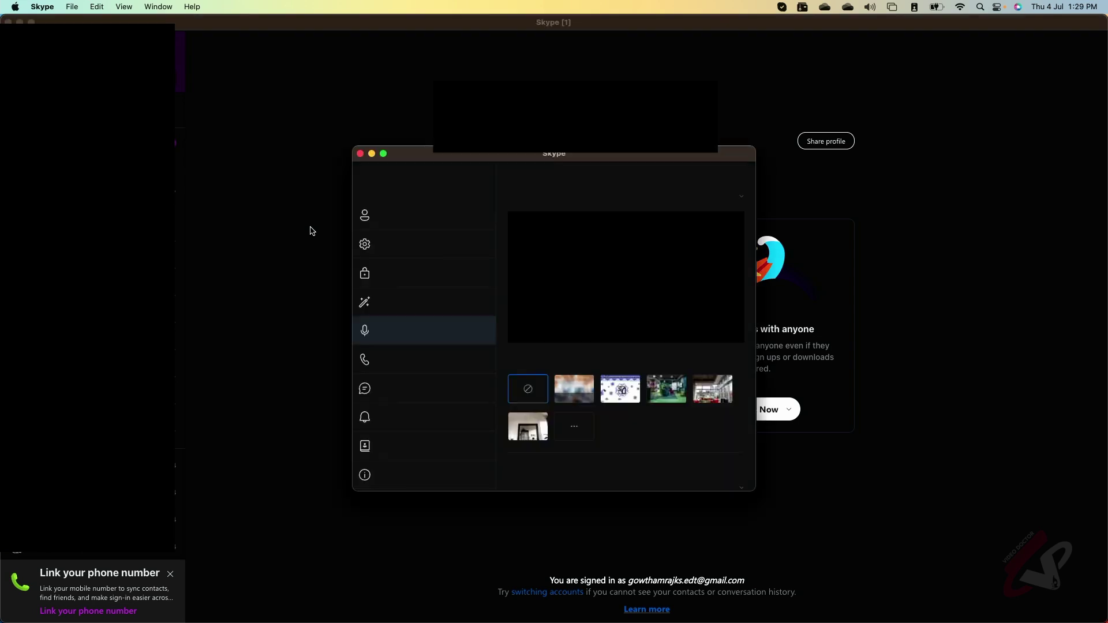
{"action": "left_click_drag", "start_coordinate": [546, 156], "coordinate": [572, 87]}
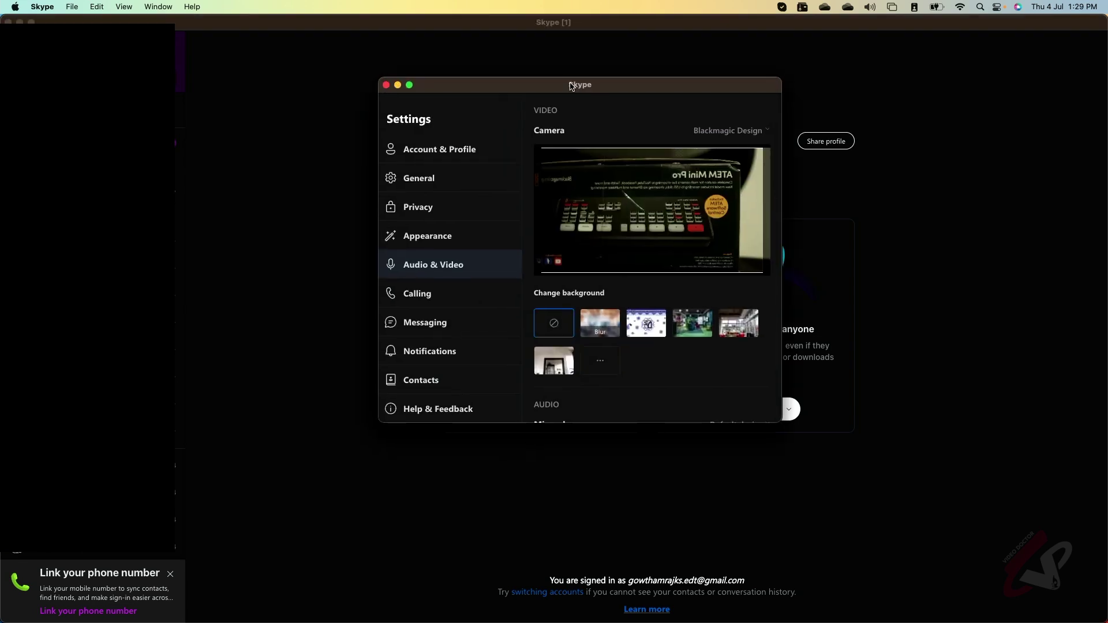
- Switch the Skype camera to FaceTime HD Camera (Built-in), then back to Blackmagic Design
{"action": "left_click", "coordinate": [731, 132]}
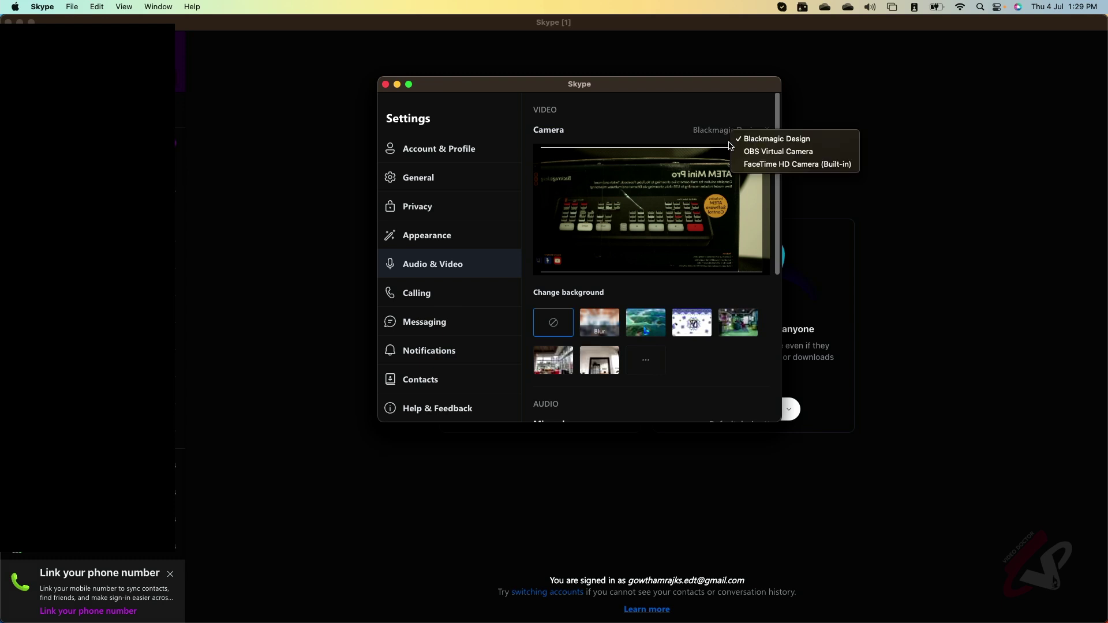
{"action": "left_click", "coordinate": [753, 168]}
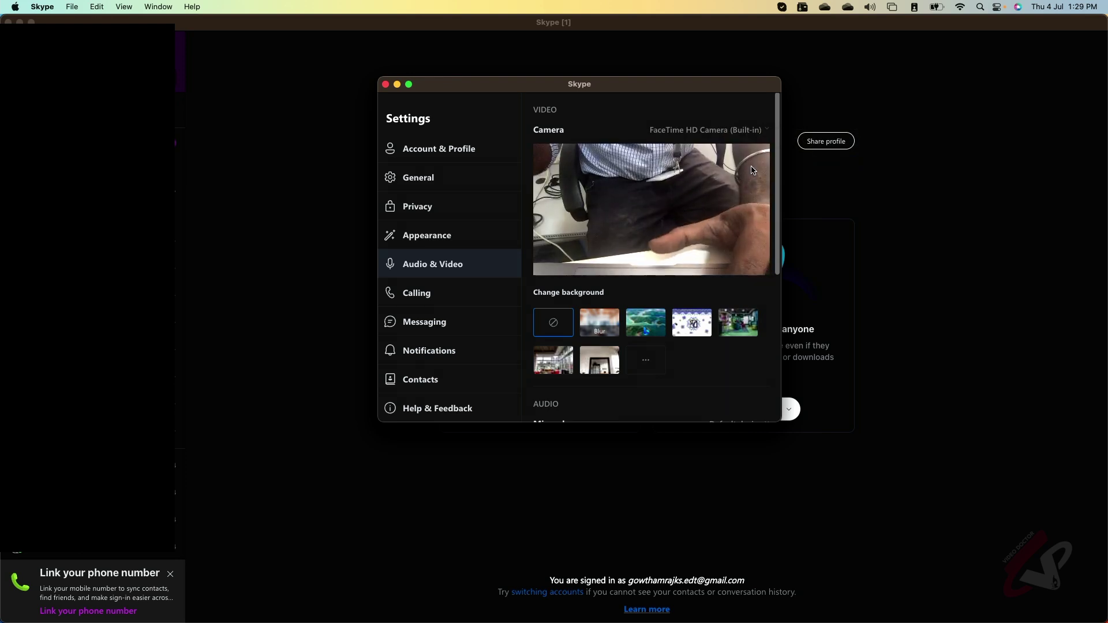
{"action": "left_click", "coordinate": [743, 133]}
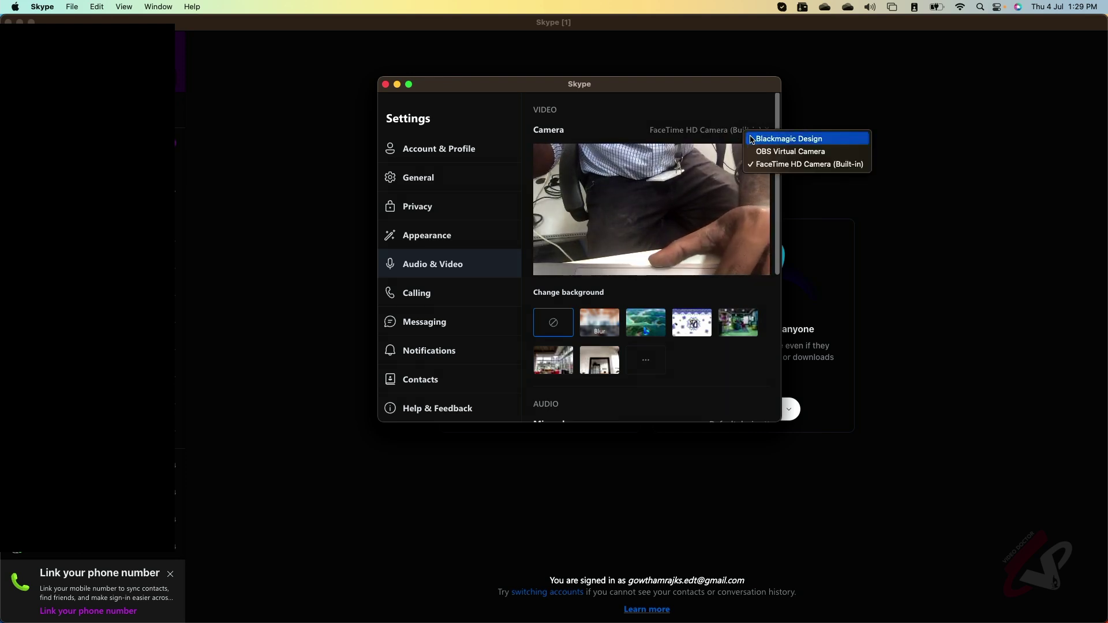
{"action": "left_click", "coordinate": [753, 139]}
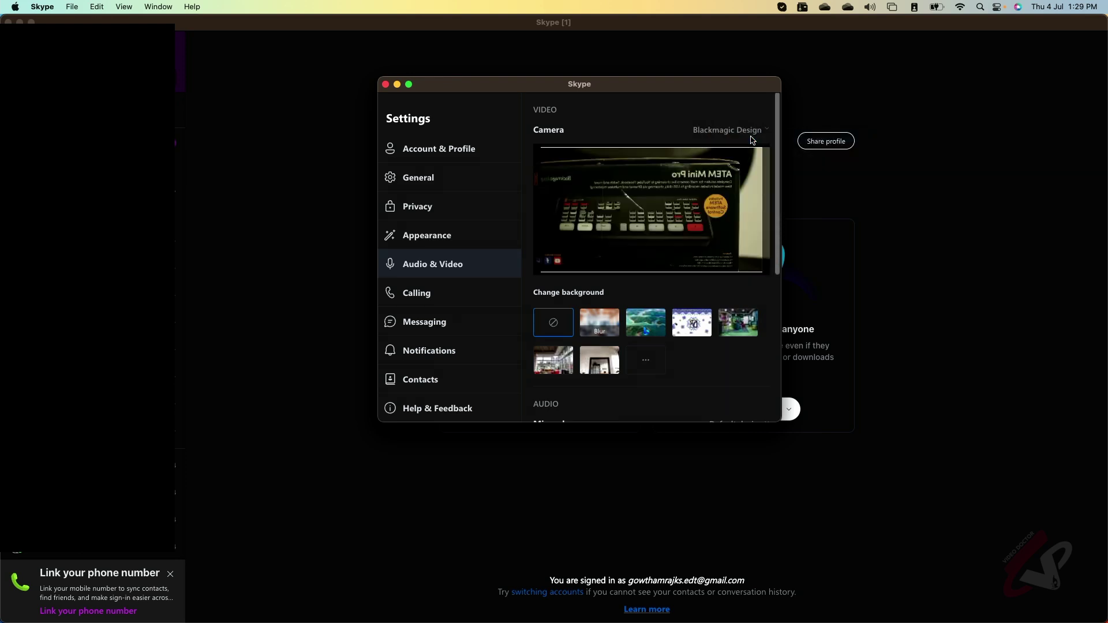